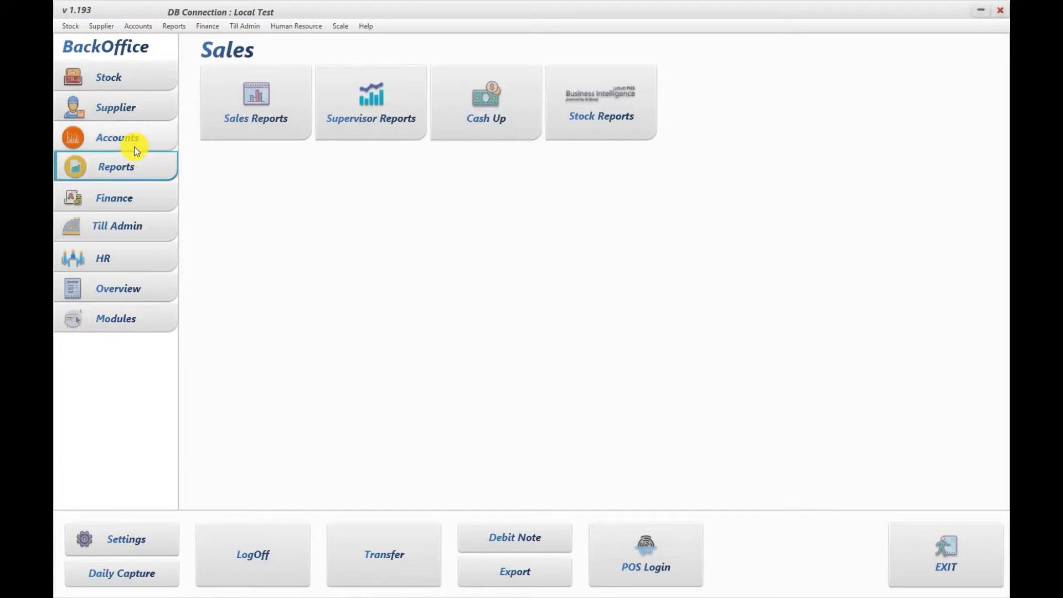
- Try to mass-update the printer to Printer4 for all stock in the Beef main category
click(142, 83)
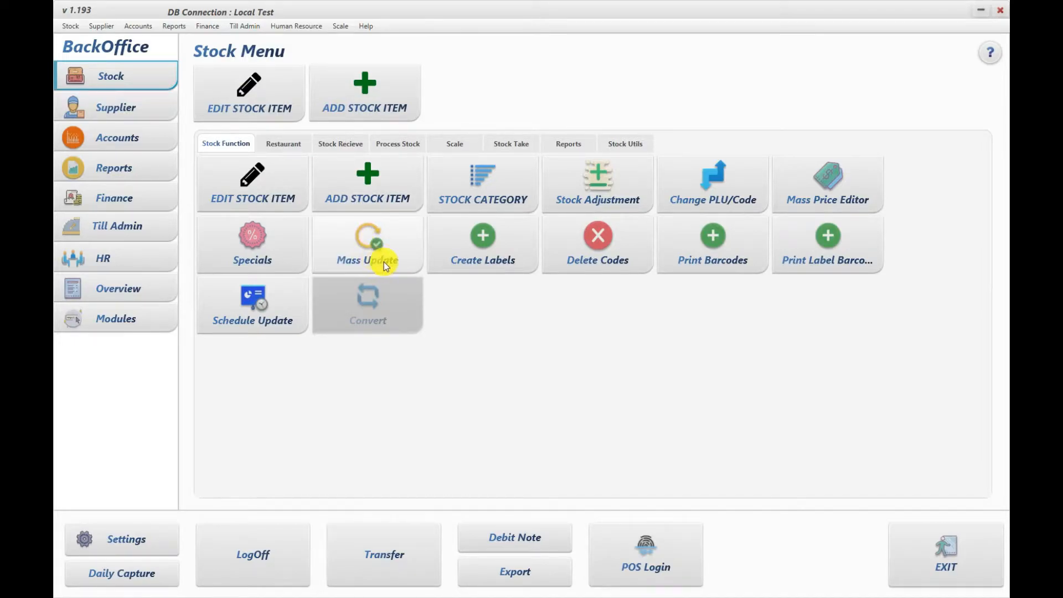
click(382, 243)
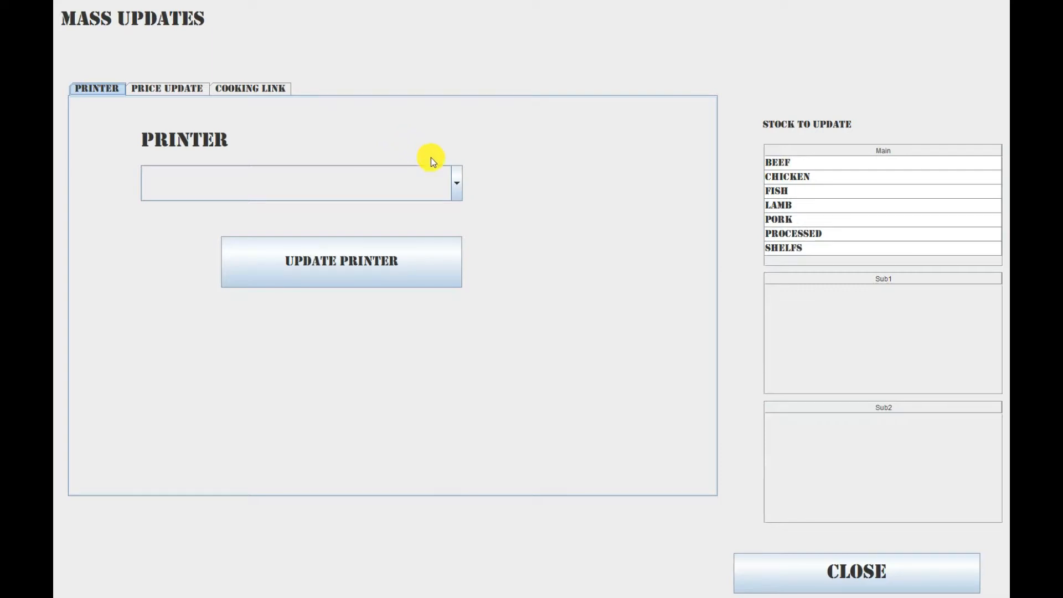
click(456, 184)
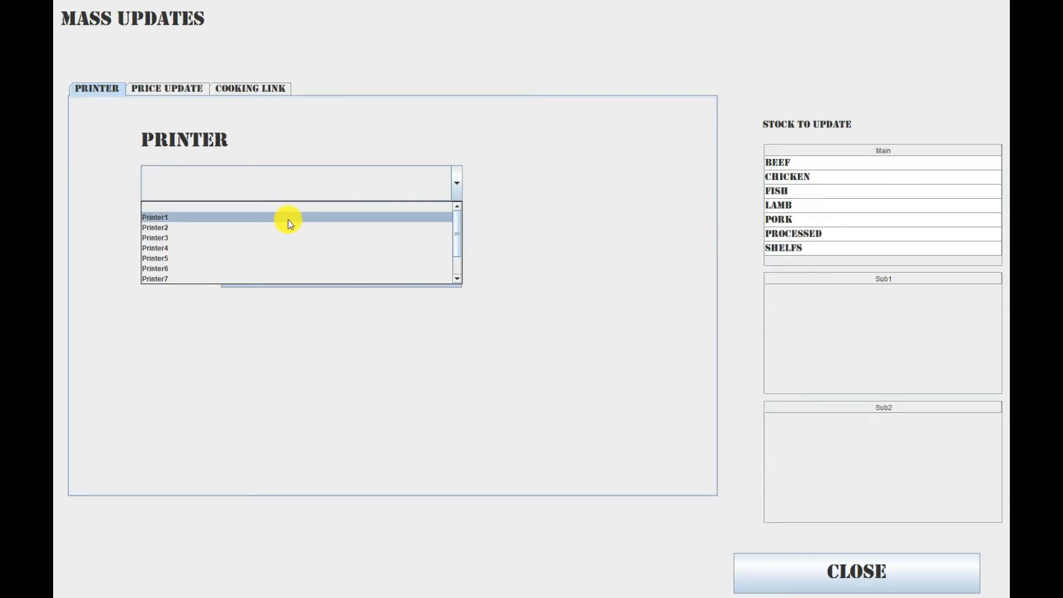
click(793, 162)
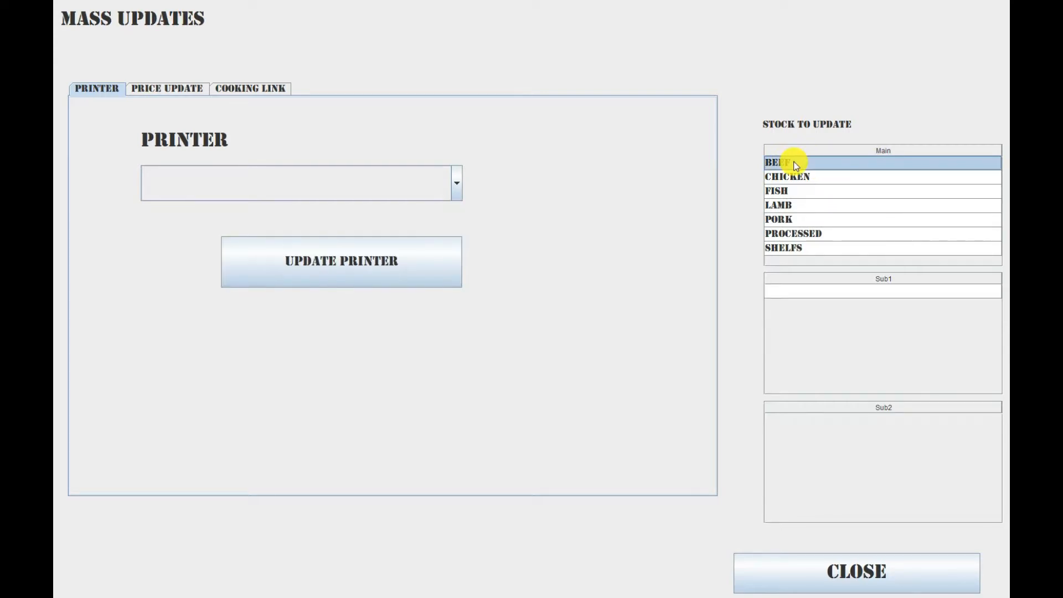
click(458, 184)
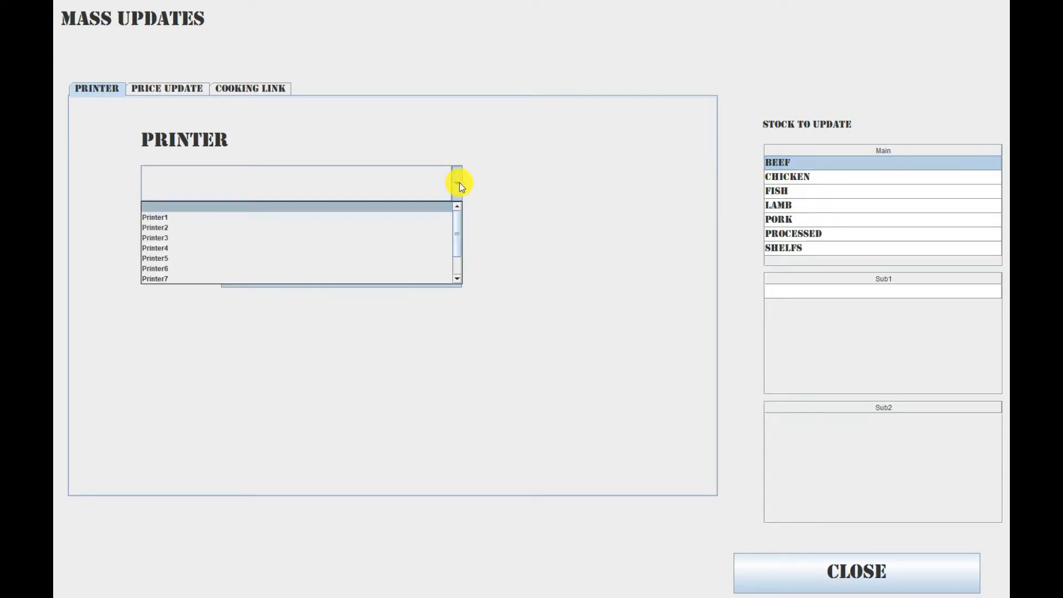
click(270, 248)
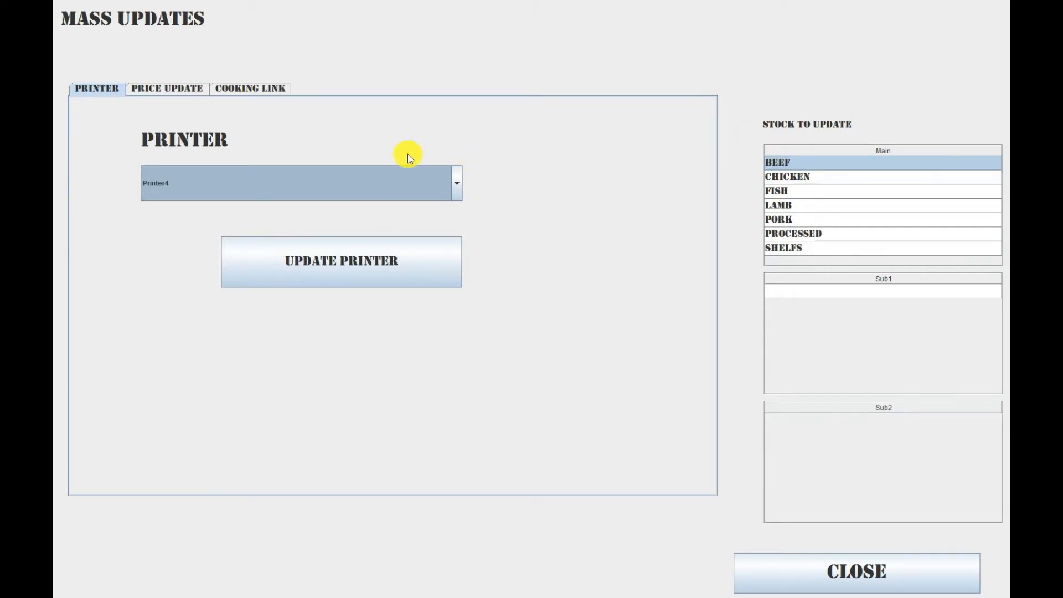
click(450, 182)
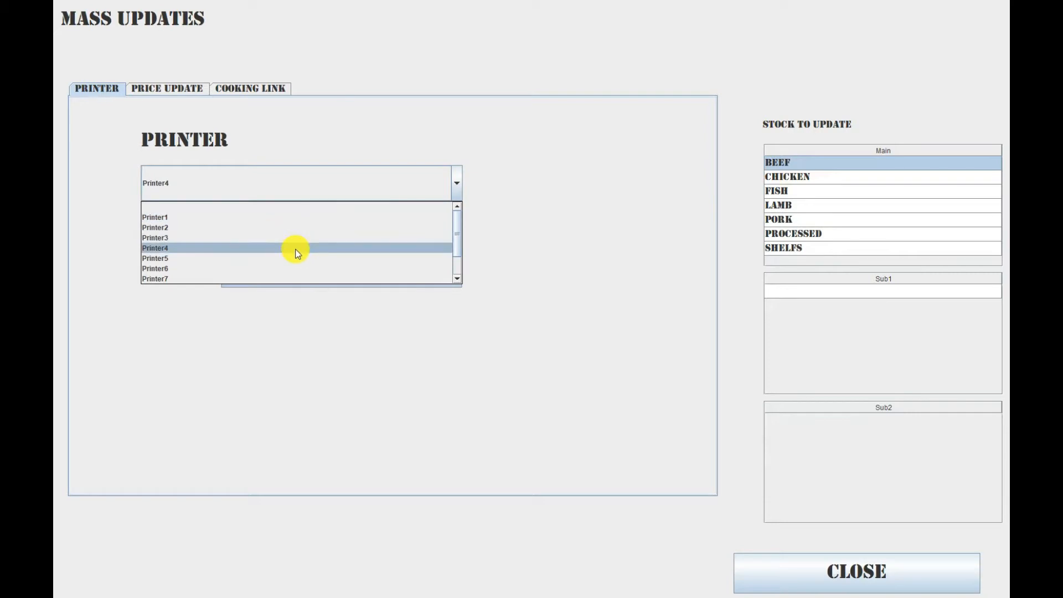
click(489, 175)
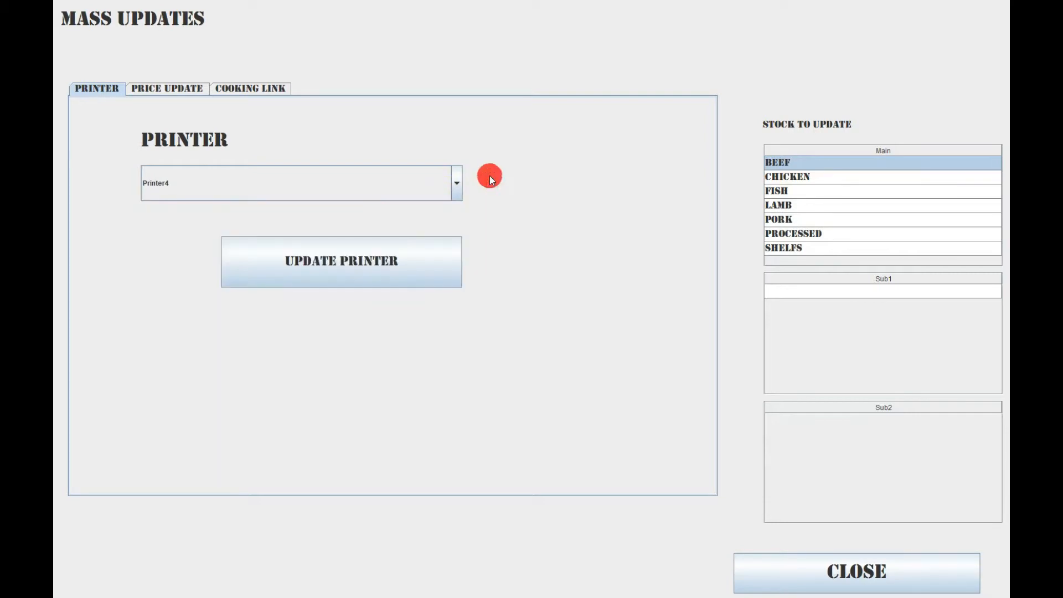
click(341, 262)
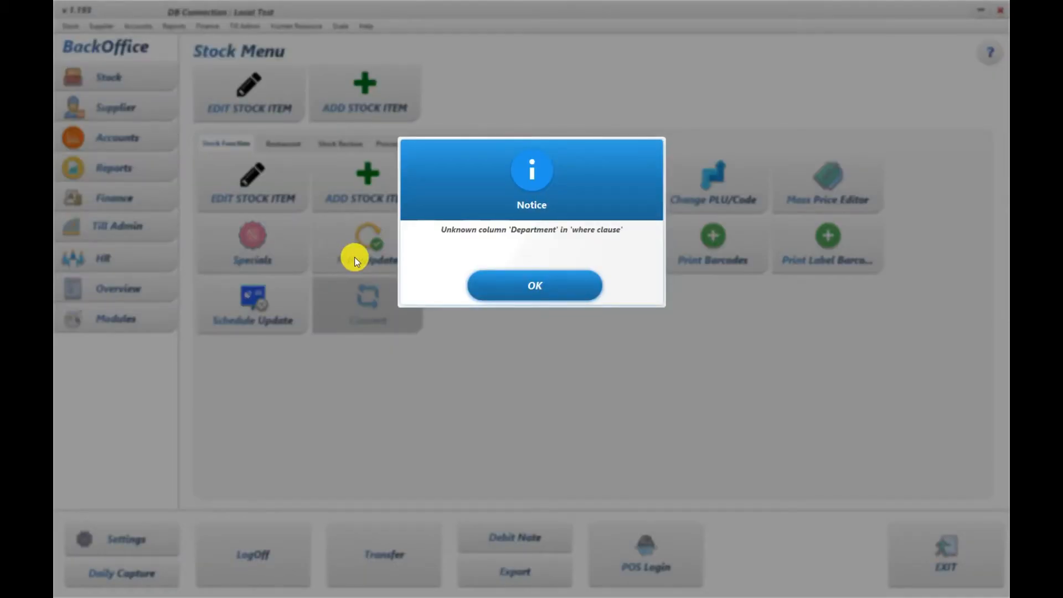
click(522, 285)
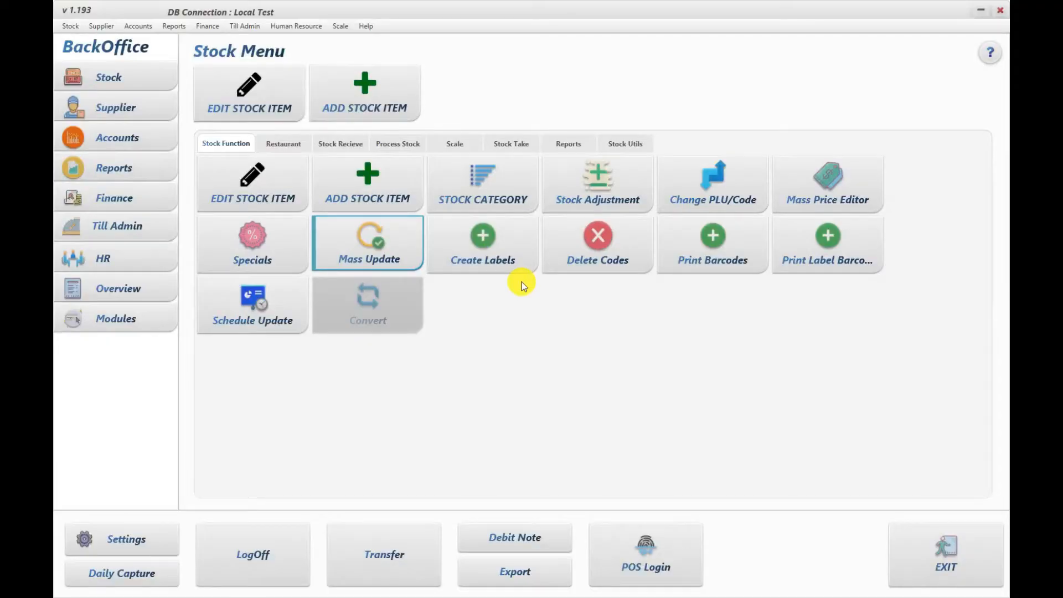
- Reopen the stock mass update and set the price update to an increase by percentage
click(395, 253)
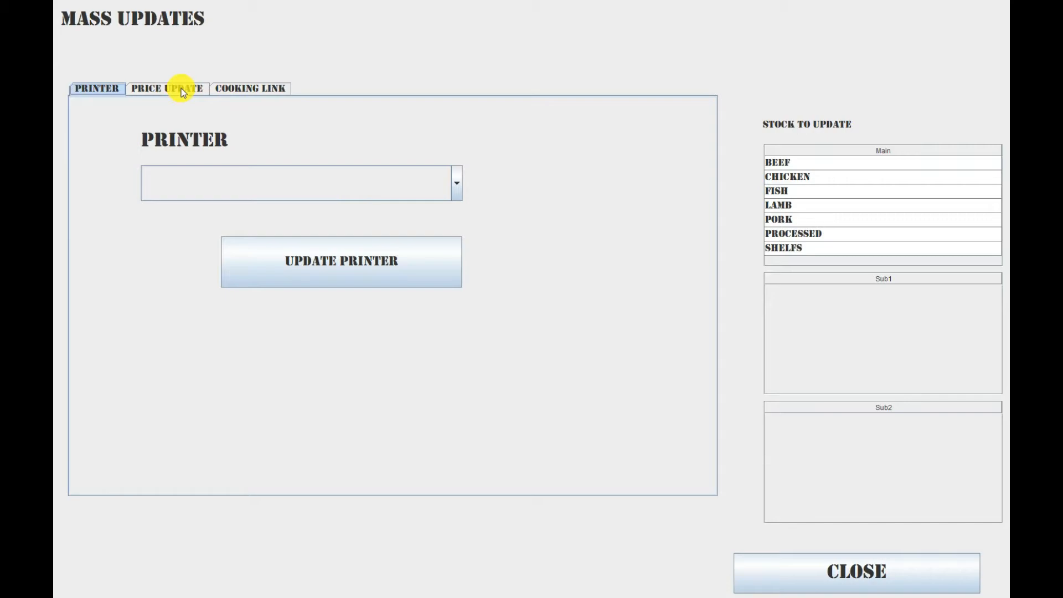
click(181, 88)
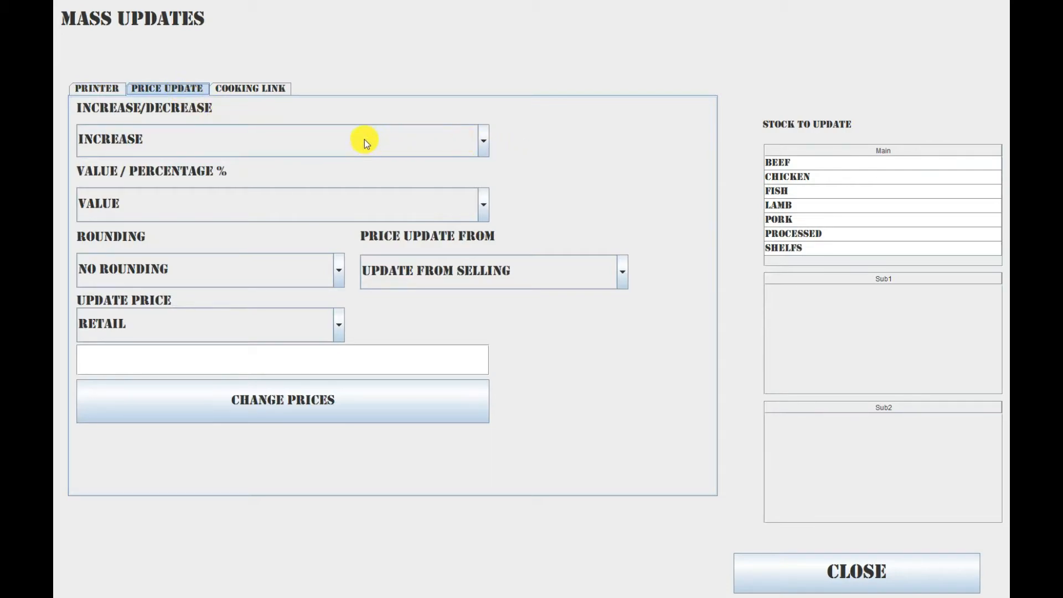
click(485, 141)
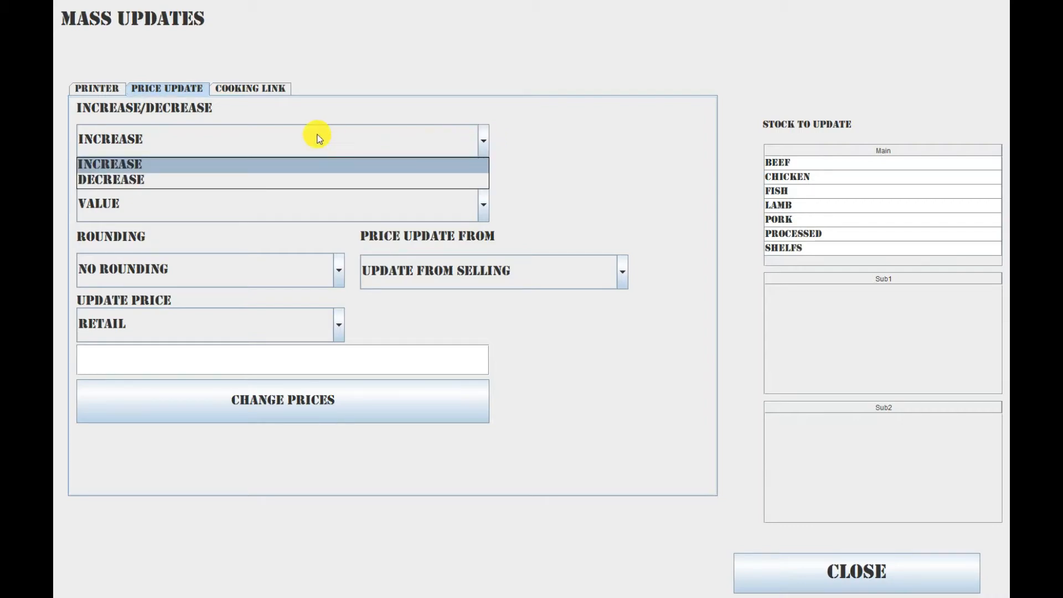
click(277, 166)
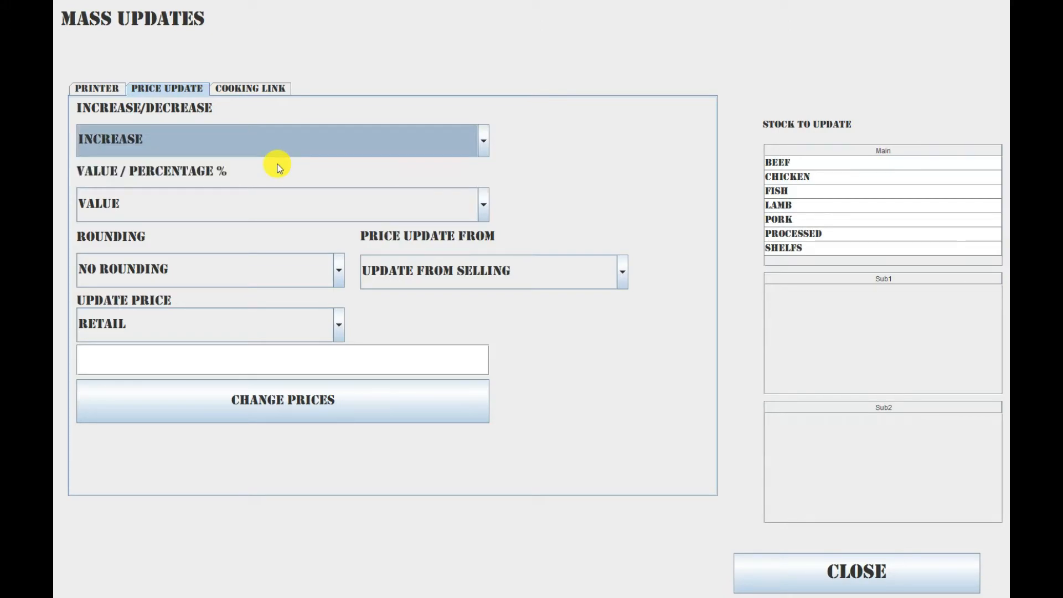
click(481, 208)
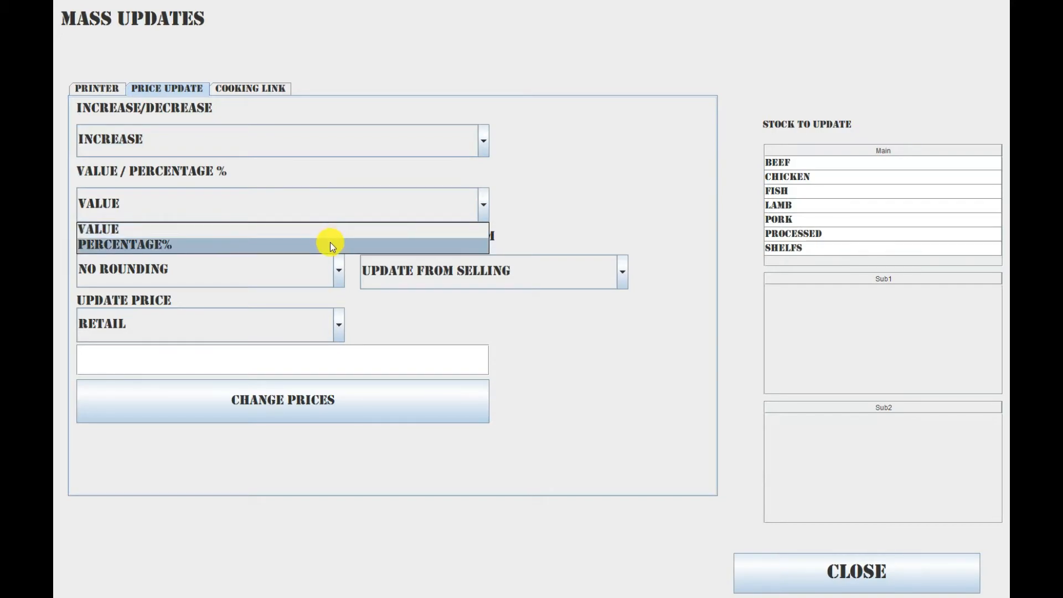
click(330, 245)
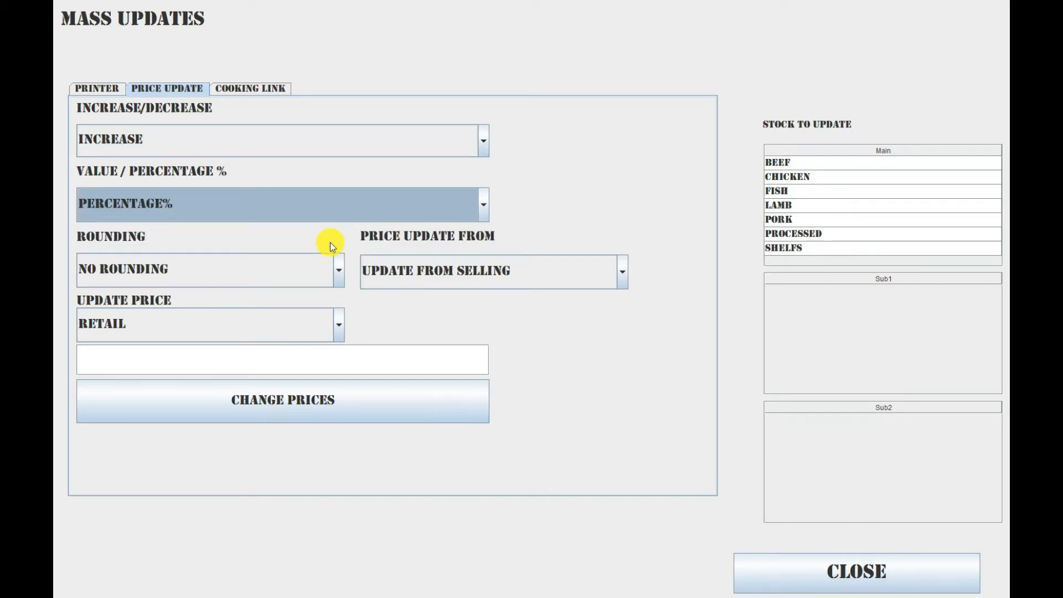
- Set the price update to no rounding and base it on the selling price
click(339, 270)
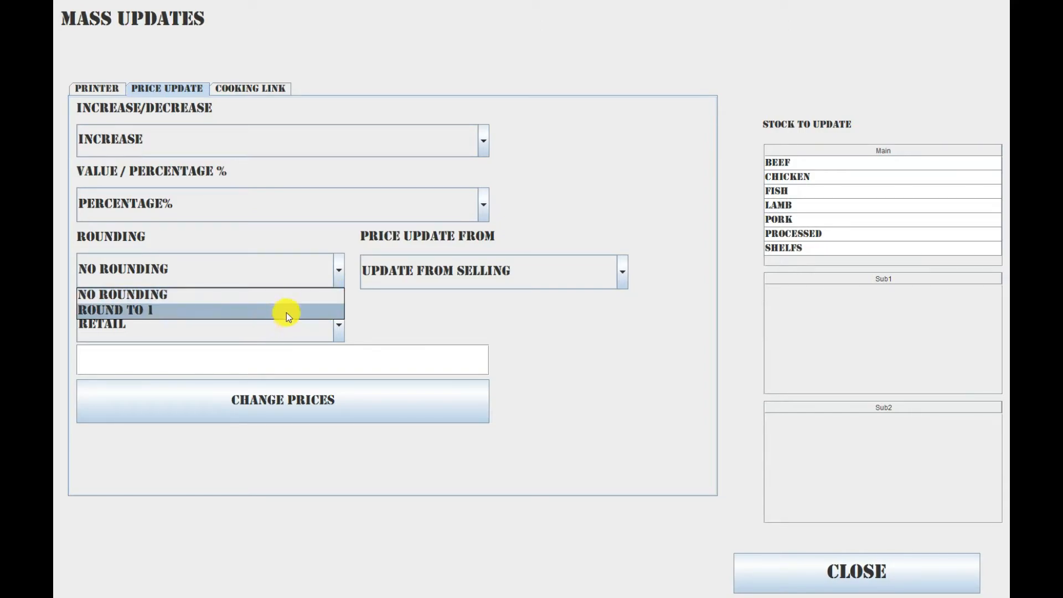
click(242, 300)
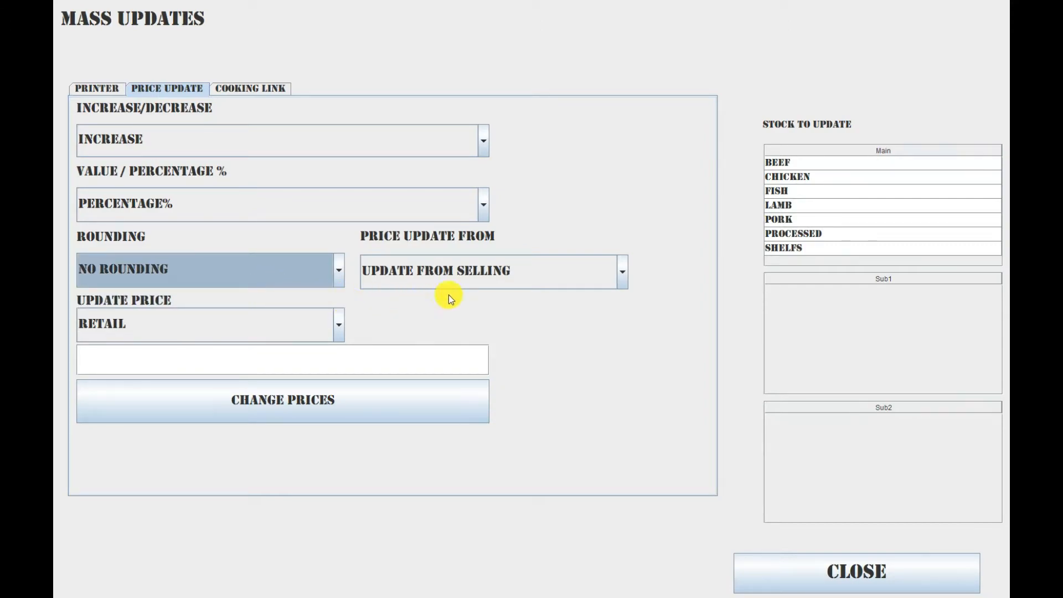
click(623, 273)
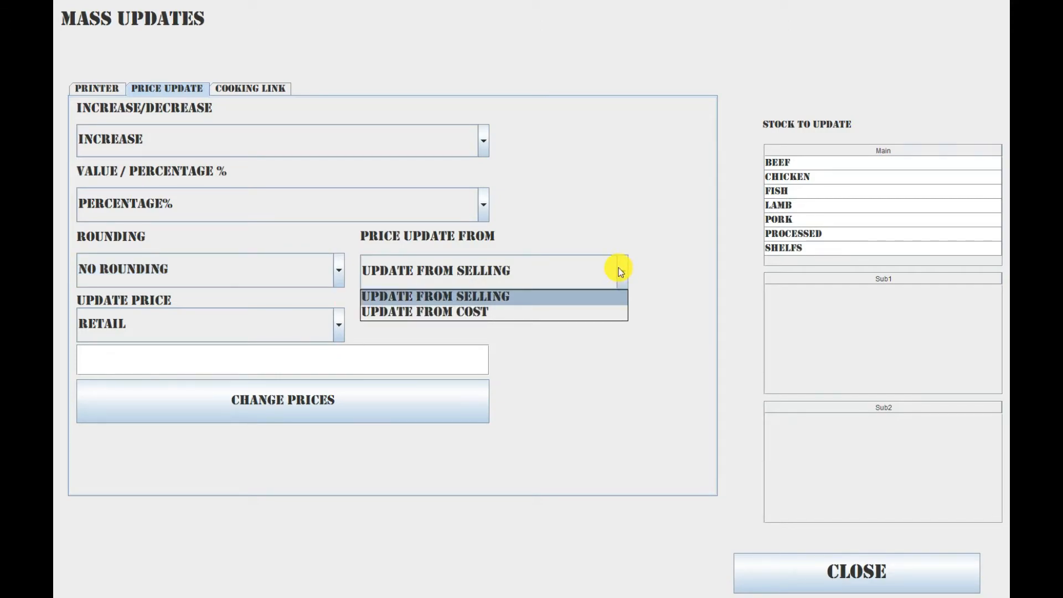
click(514, 297)
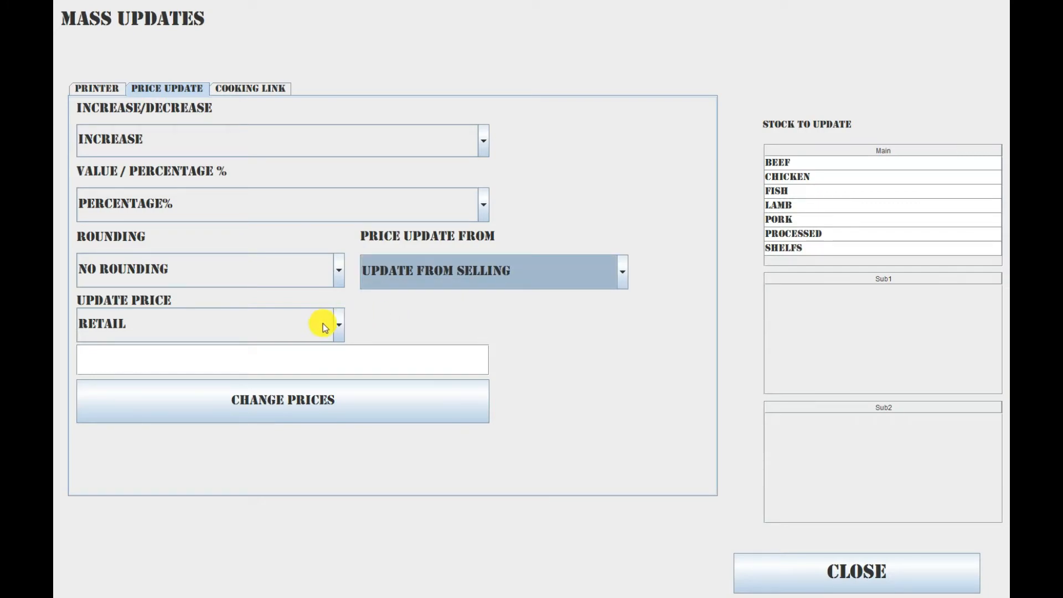
- Choose Price1 as the price to update, select the Beef main category, and enter 20 as the percentage
click(342, 324)
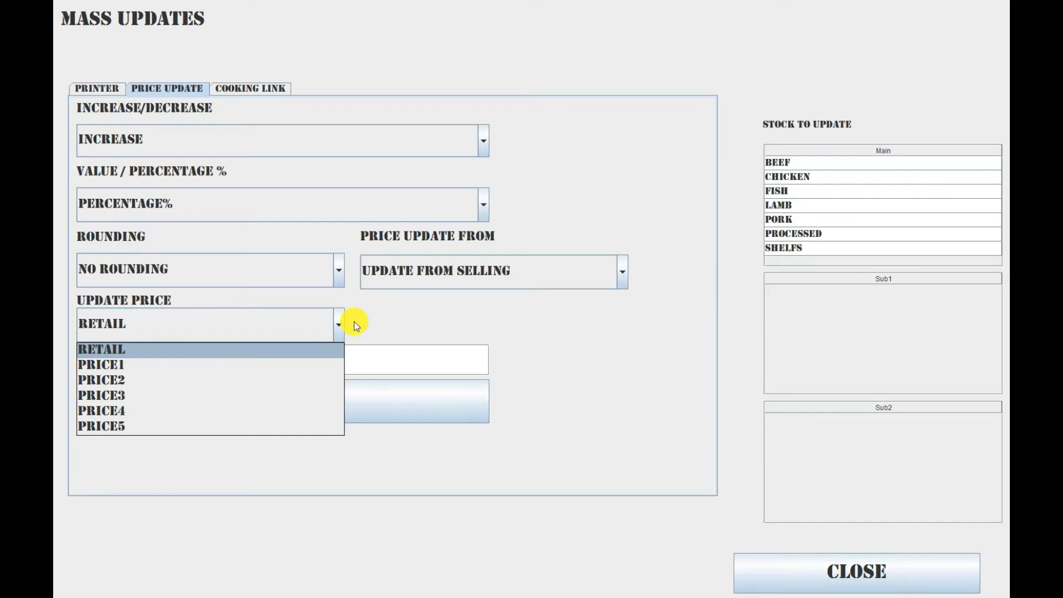
click(255, 368)
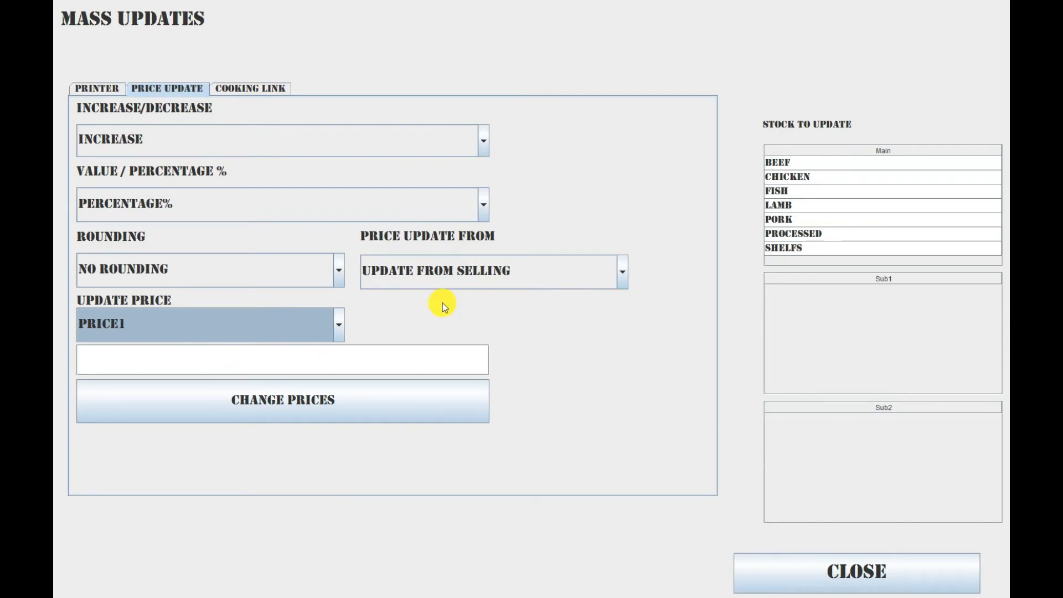
click(816, 164)
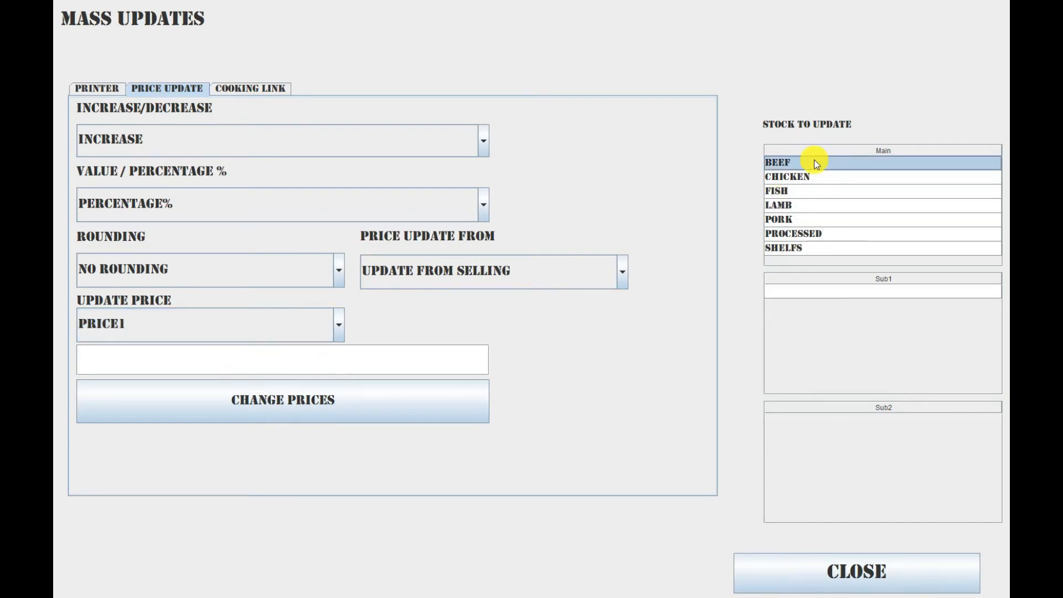
click(357, 359)
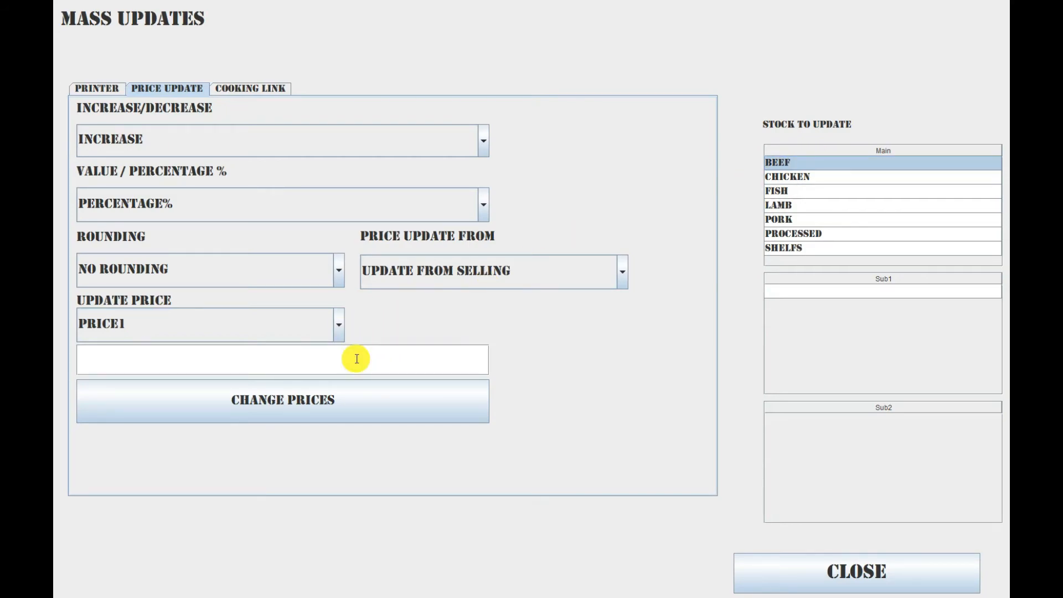
text(20)
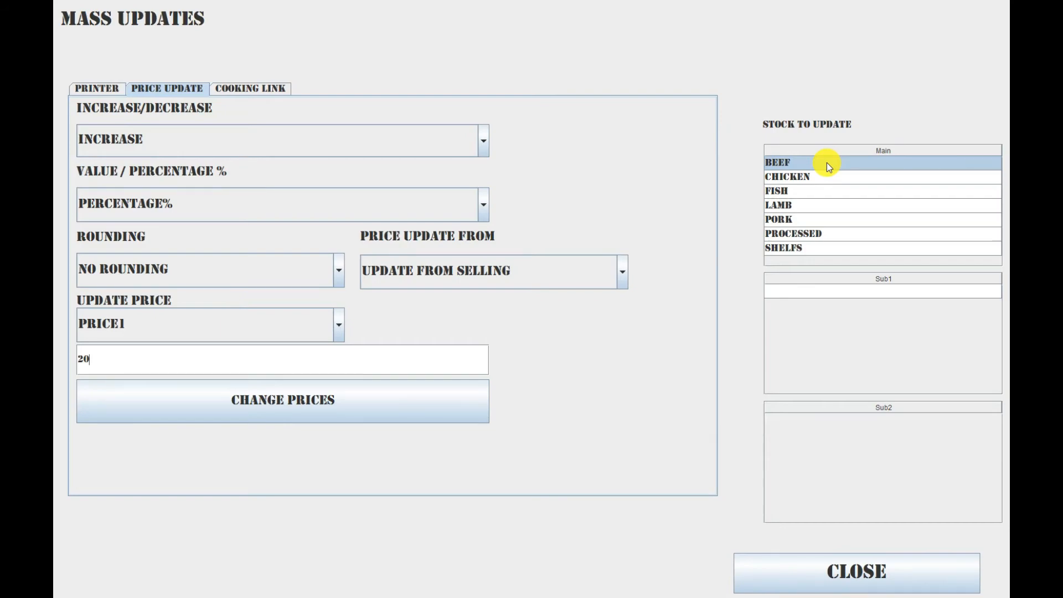
- Switch the price to update to Price2 and try to apply the price change to the Beef stock
click(340, 326)
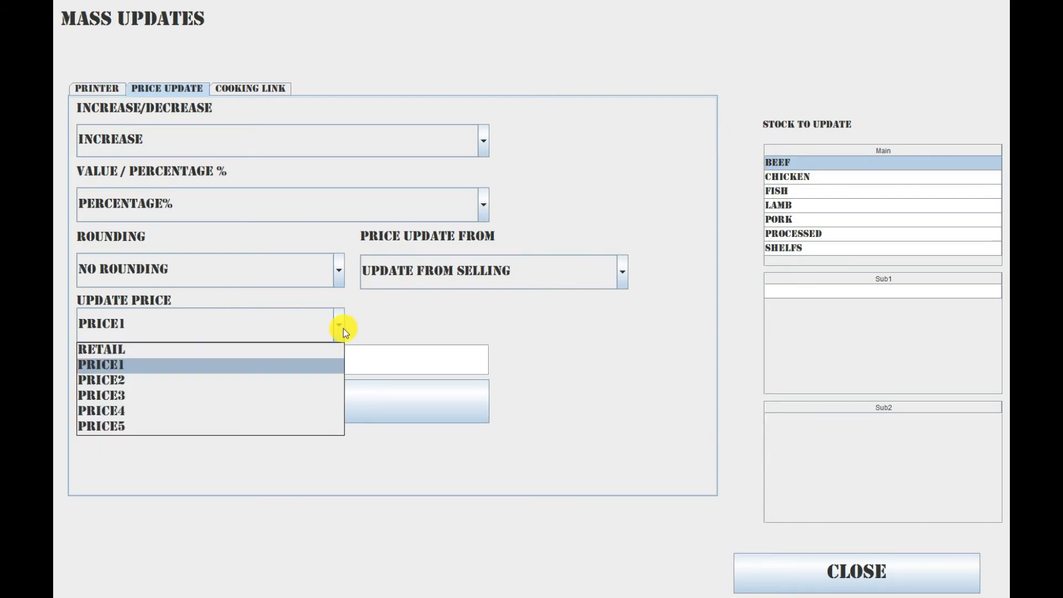
click(220, 383)
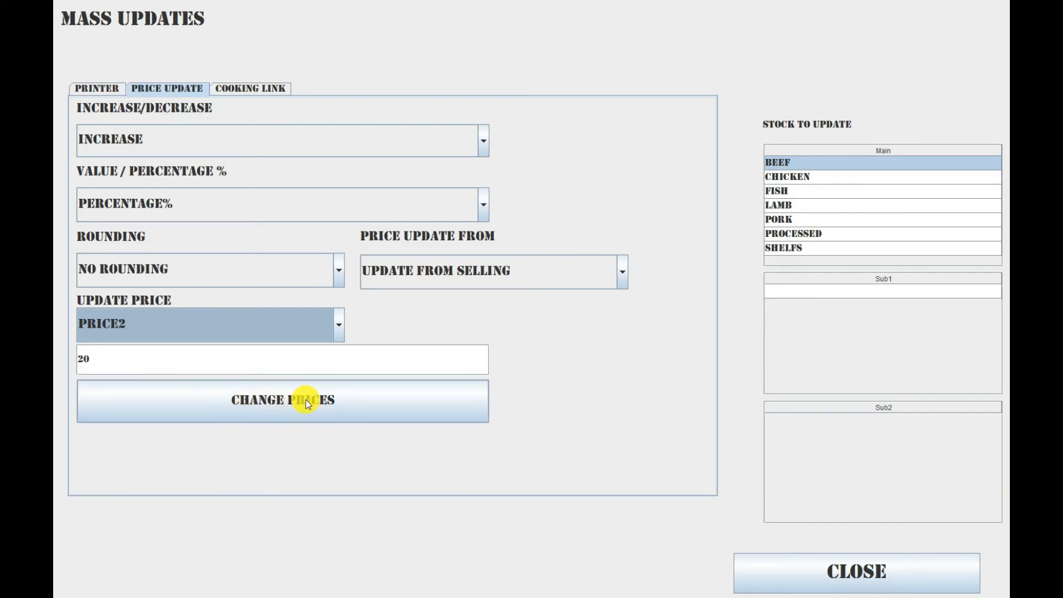
click(276, 400)
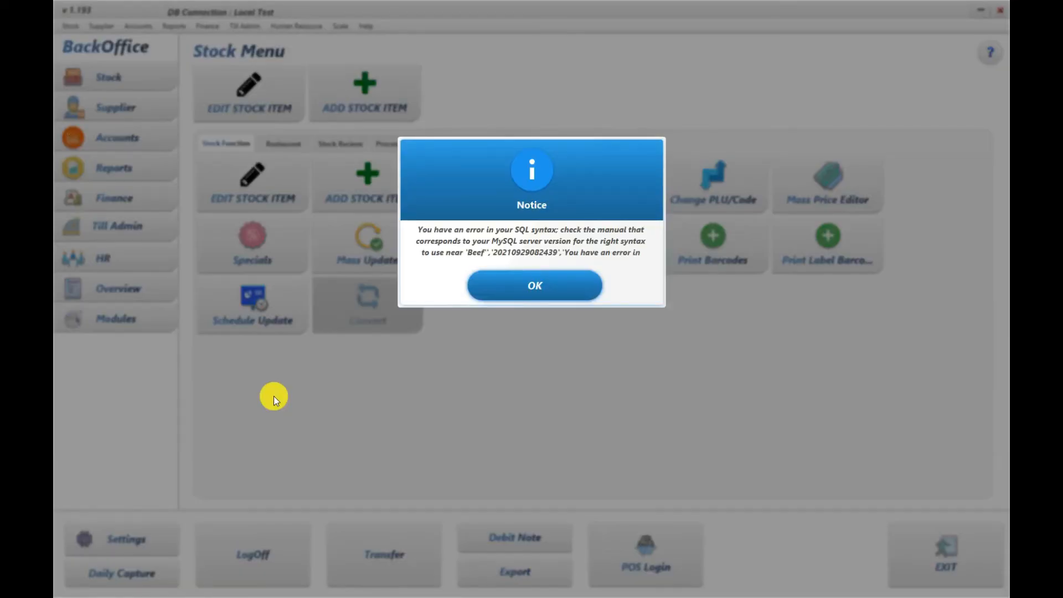
click(514, 292)
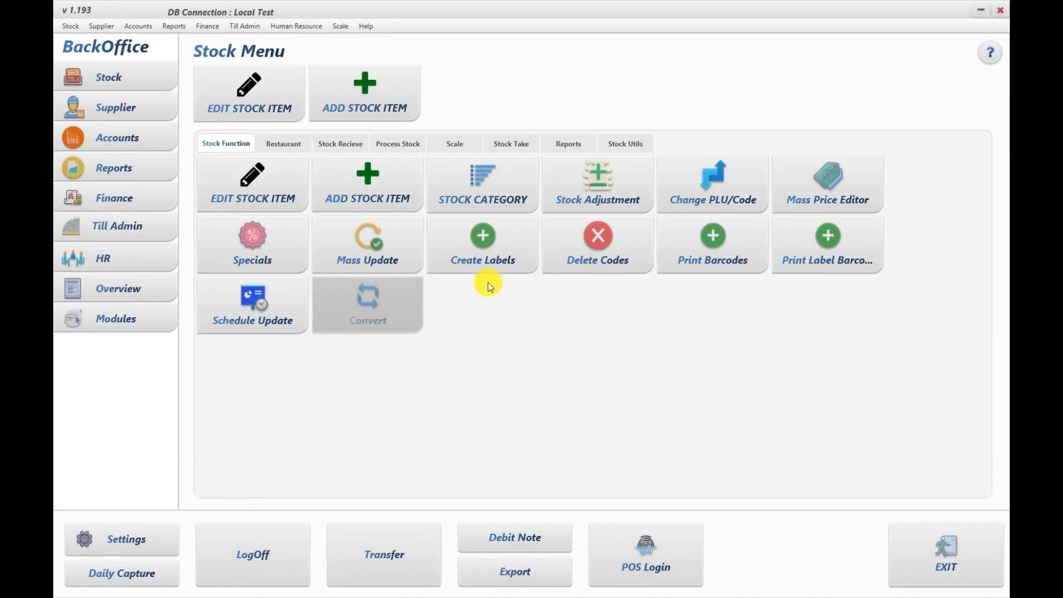
- Examine the available cooking link choices in the stock mass update, then close the Mass Updates window
click(380, 254)
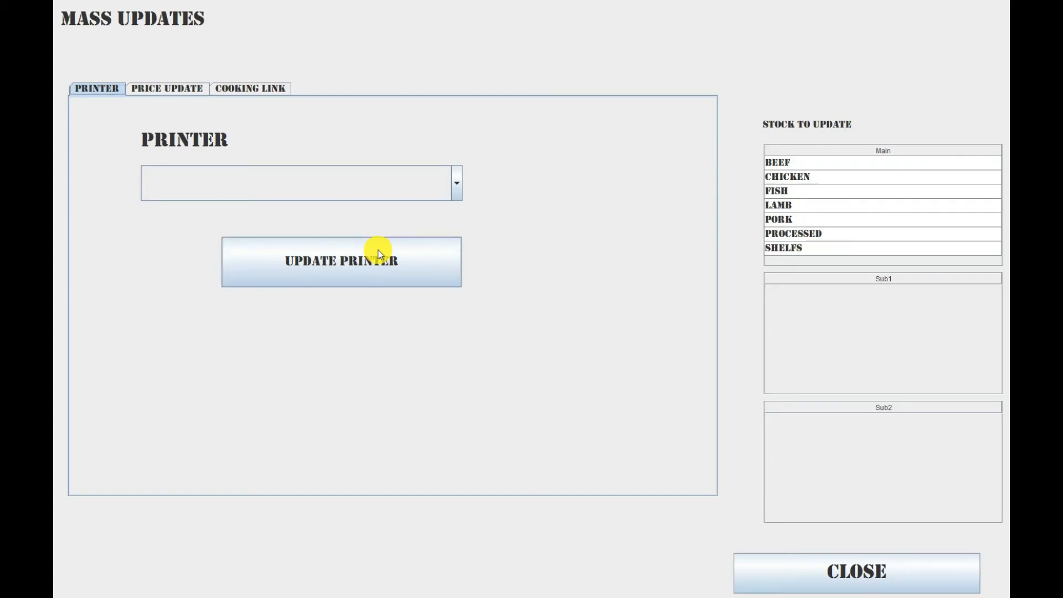
click(283, 96)
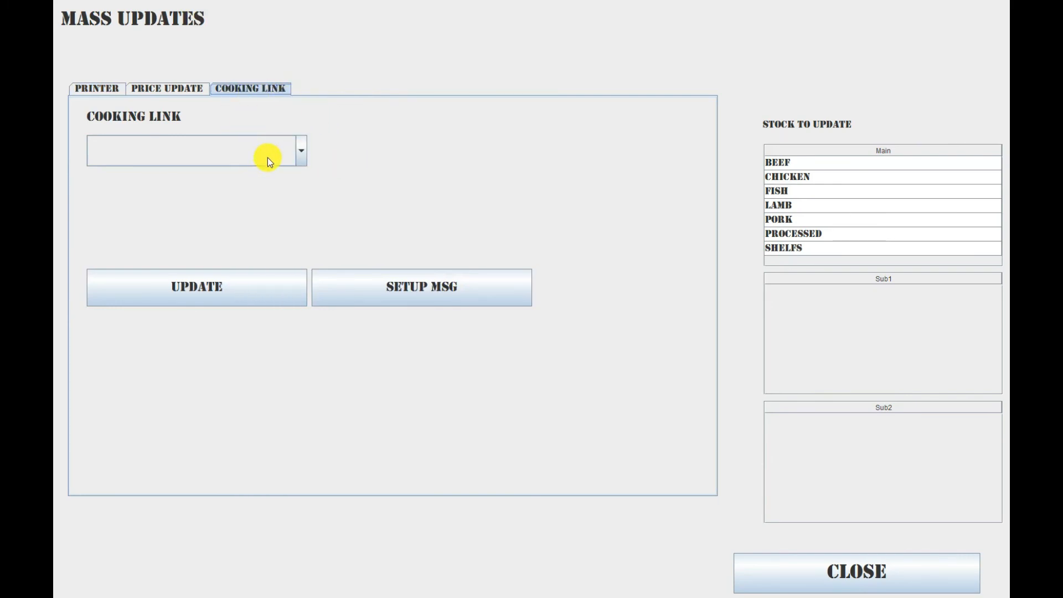
click(306, 151)
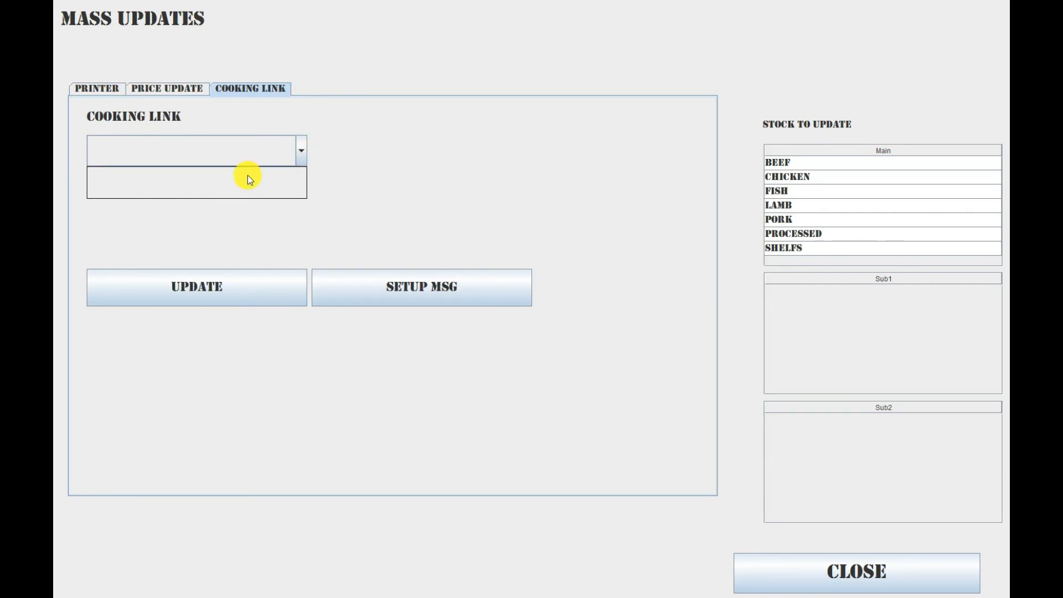
click(303, 154)
click(304, 154)
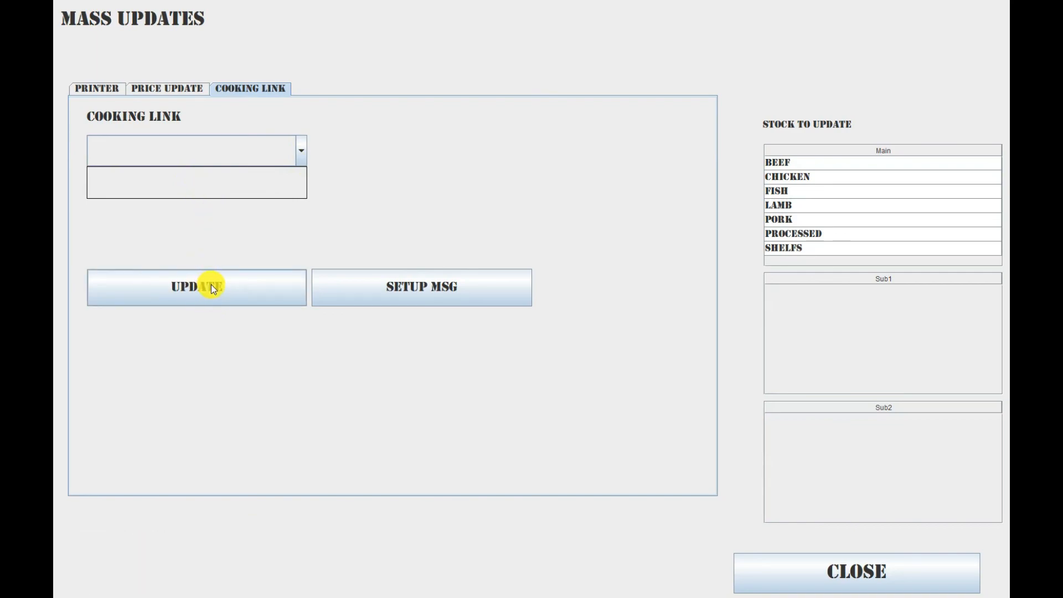
click(861, 580)
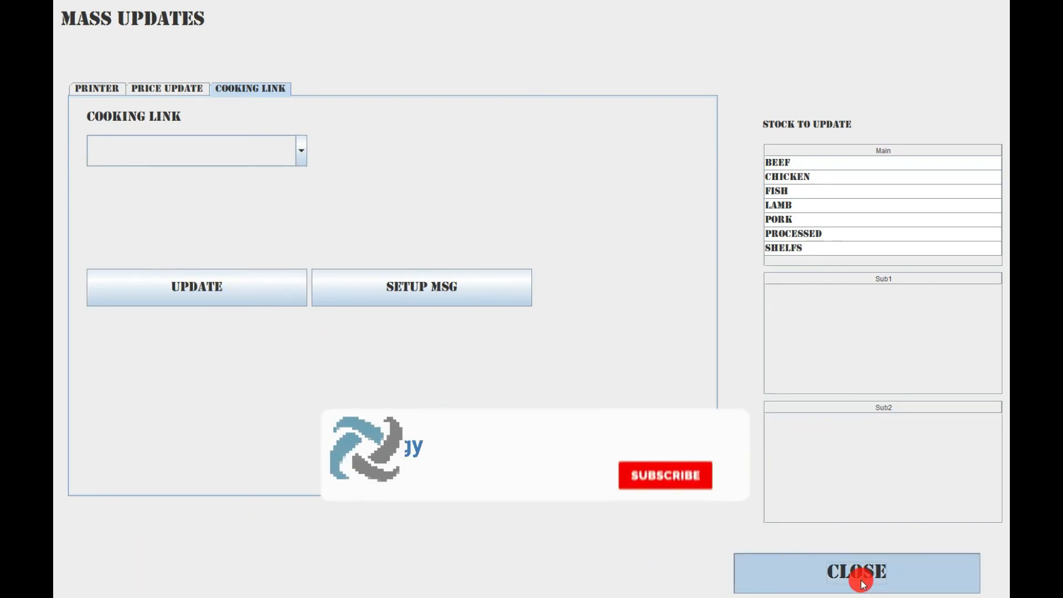